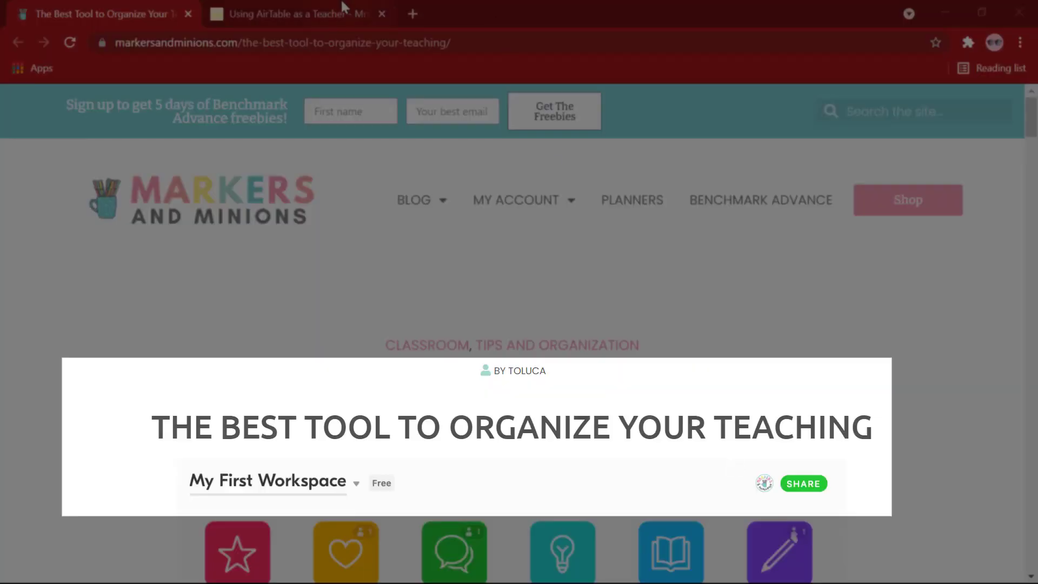
Switch to the 'Using AirTable as a Teacher' article tab in Chrome
left_click(342, 7)
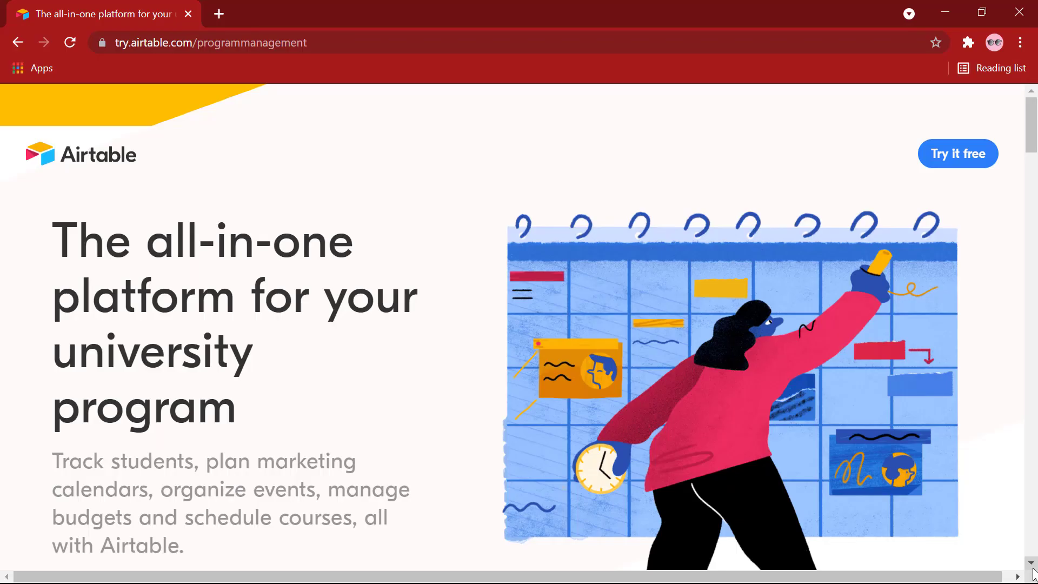
scroll(1033, 574, "down", 5)
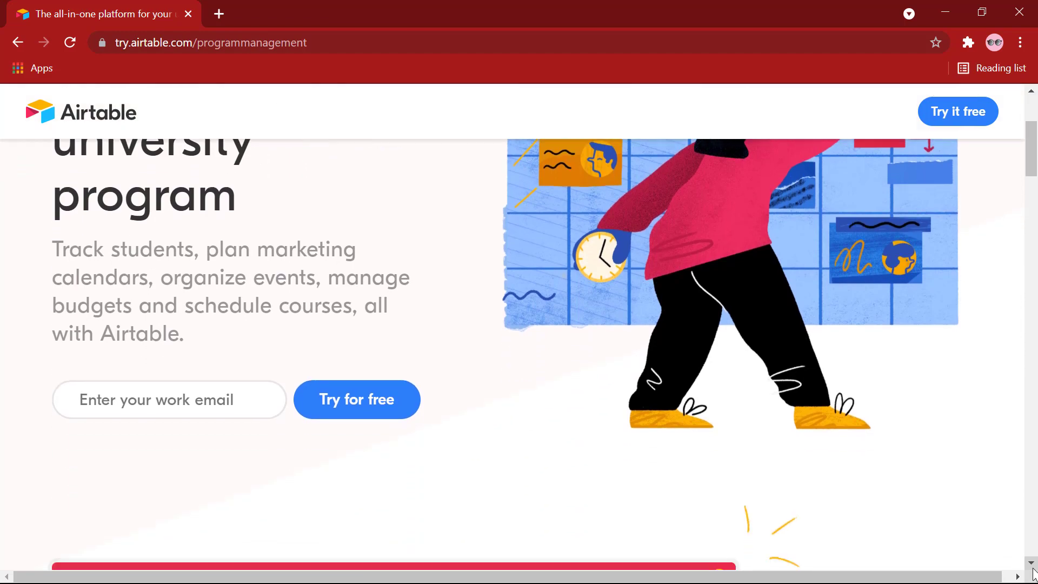
scroll(1034, 574, "down", 5)
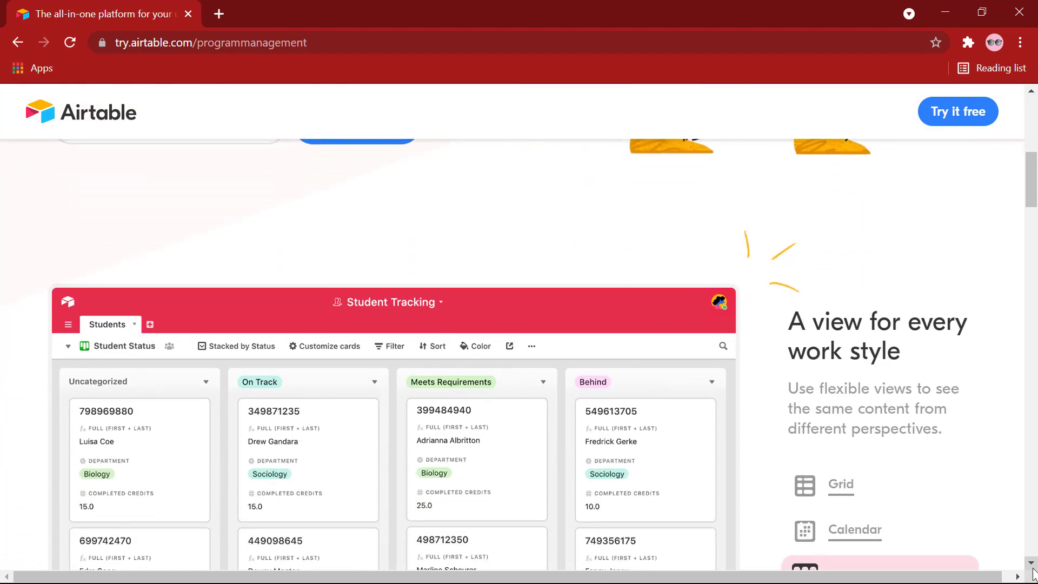
scroll(1033, 574, "down", 5)
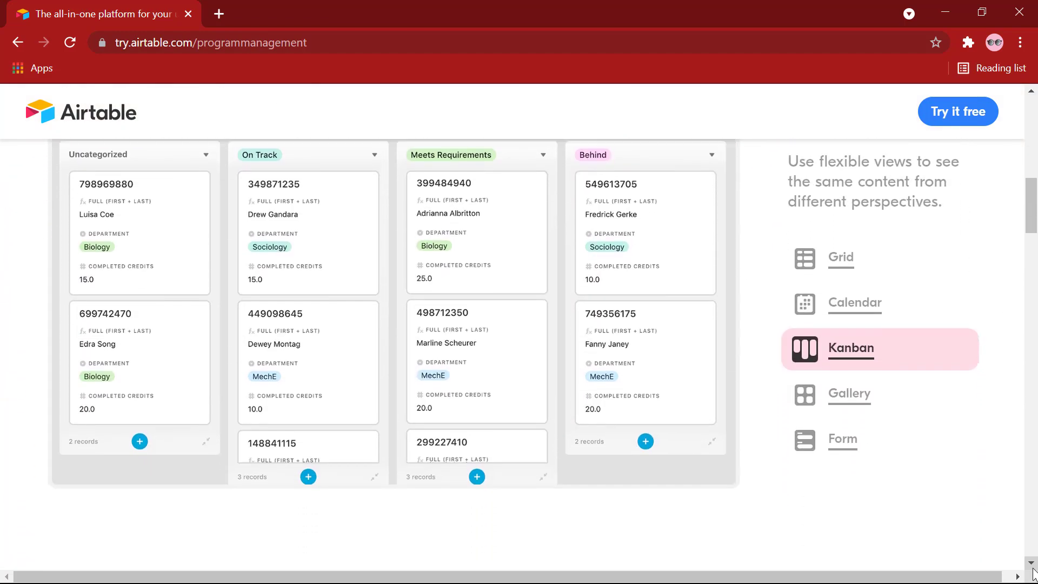
scroll(1033, 574, "down", 5)
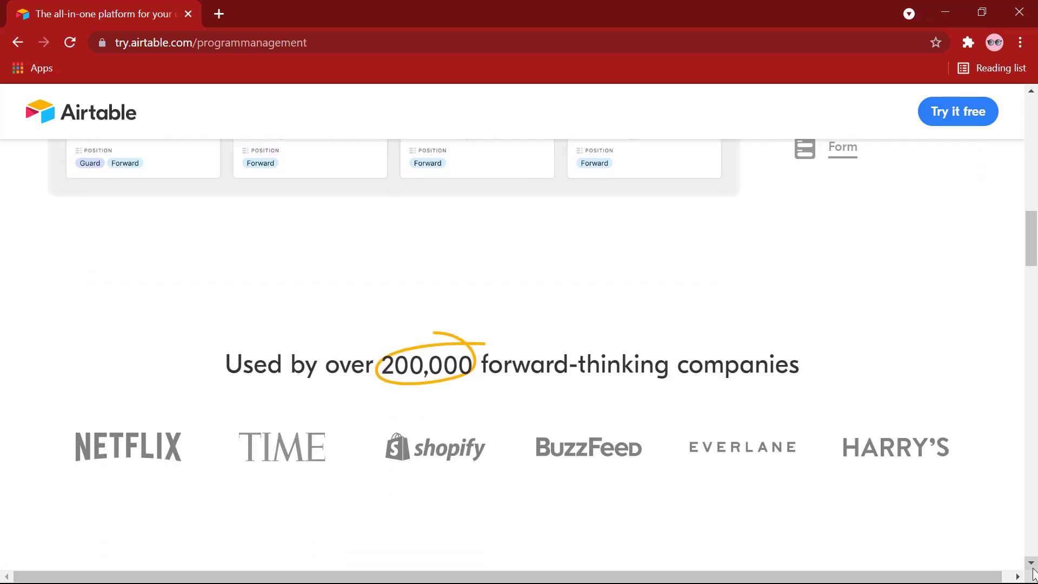
scroll(1033, 574, "down", 5)
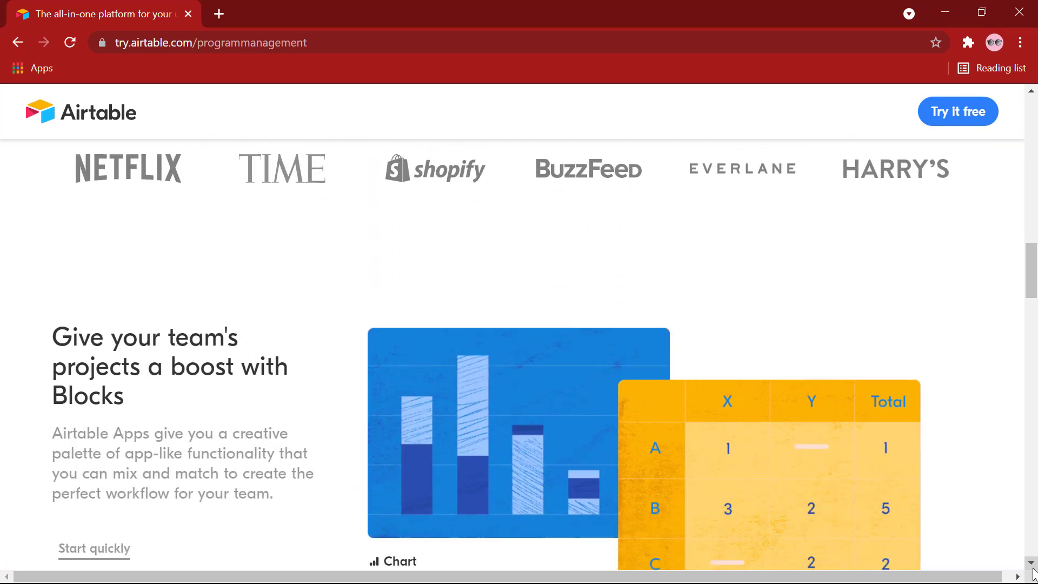
scroll(1033, 574, "down", 4)
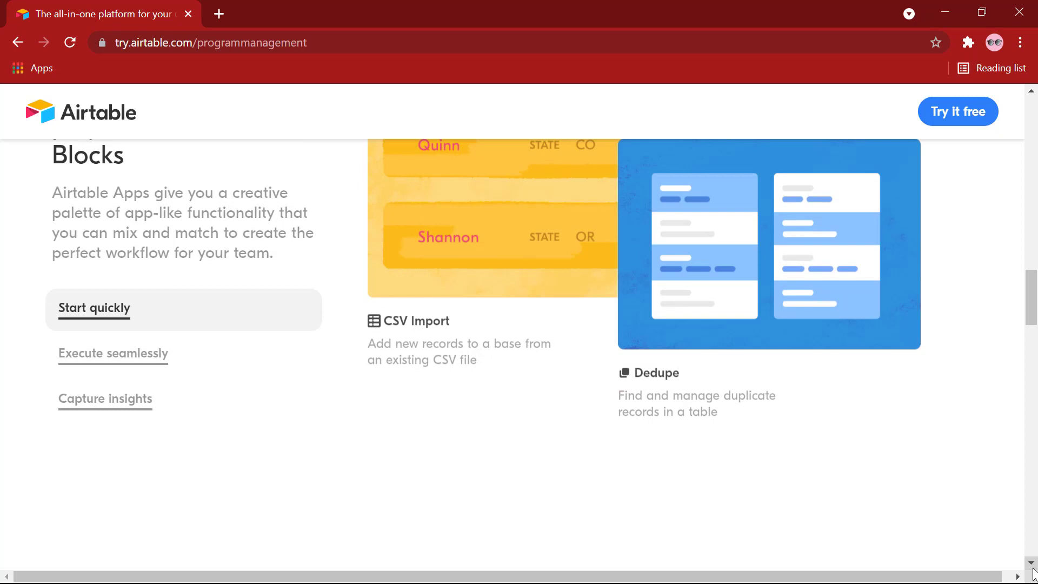
scroll(1033, 574, "down", 4)
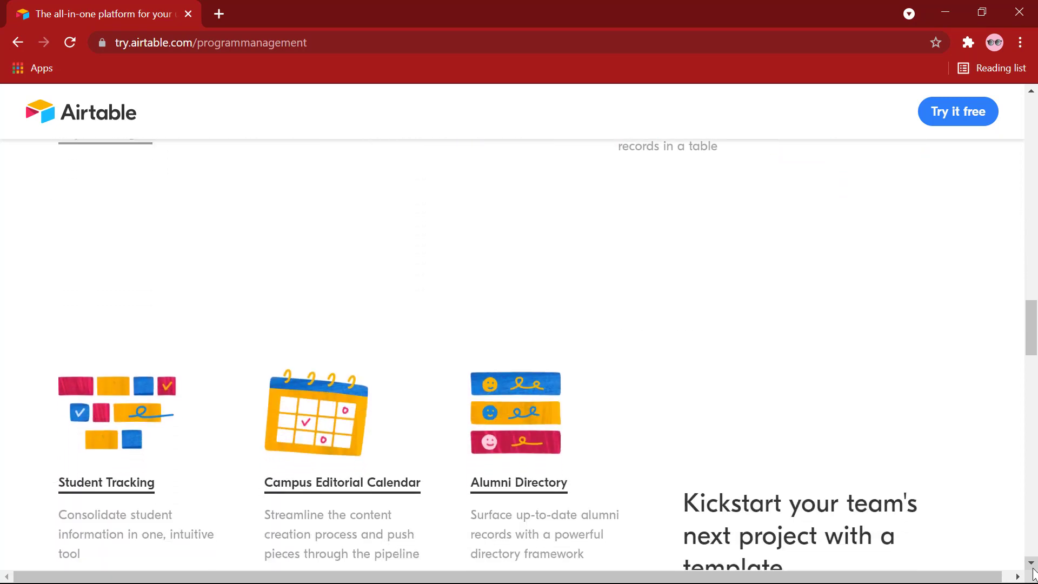
scroll(1033, 574, "down", 5)
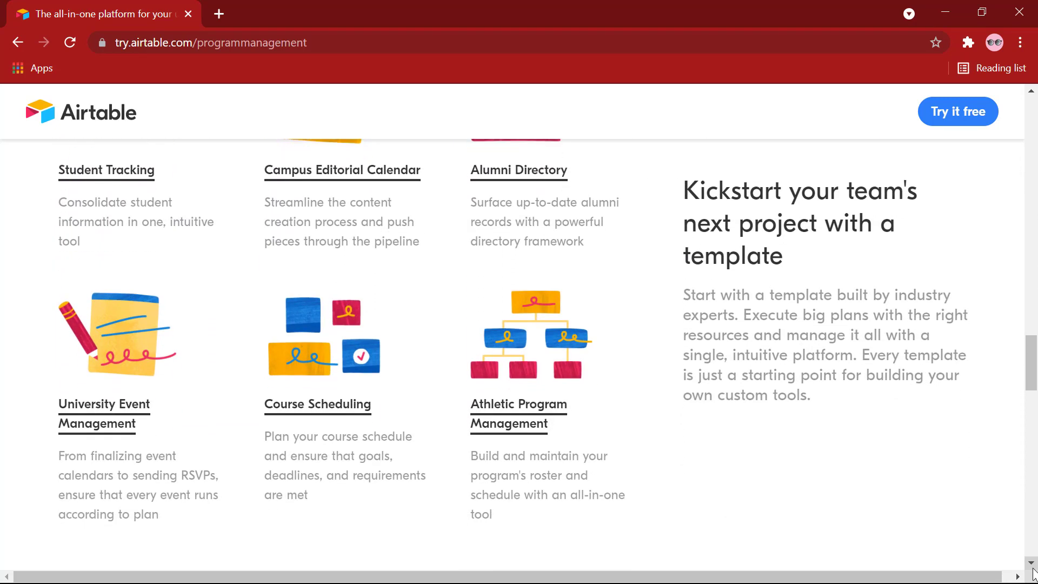
scroll(1033, 574, "down", 5)
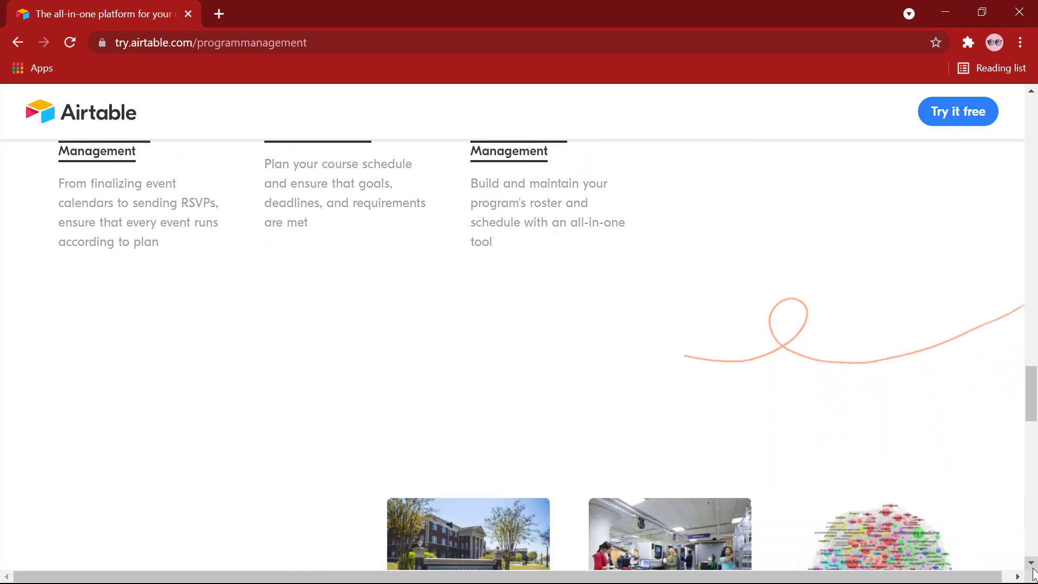
scroll(1033, 574, "down", 5)
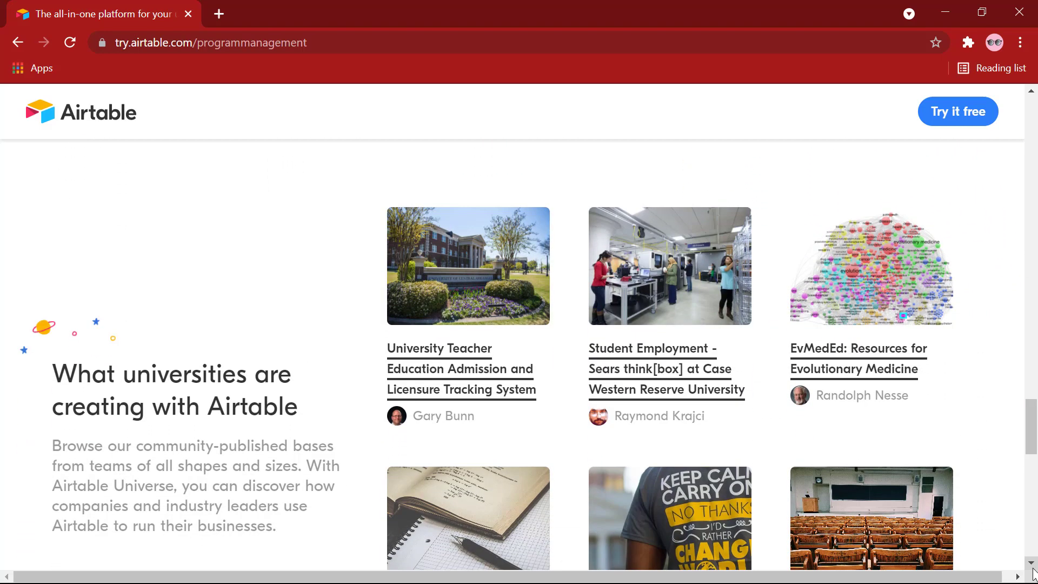
scroll(1033, 540, "down", 8)
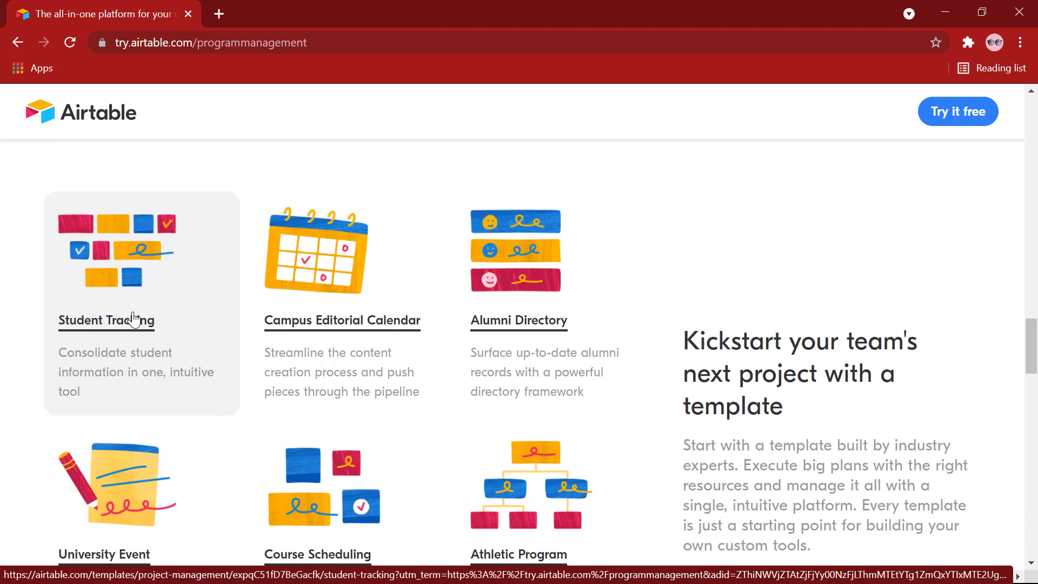
Open the Student Tracking template and choose to use it for a new base
left_click(134, 318)
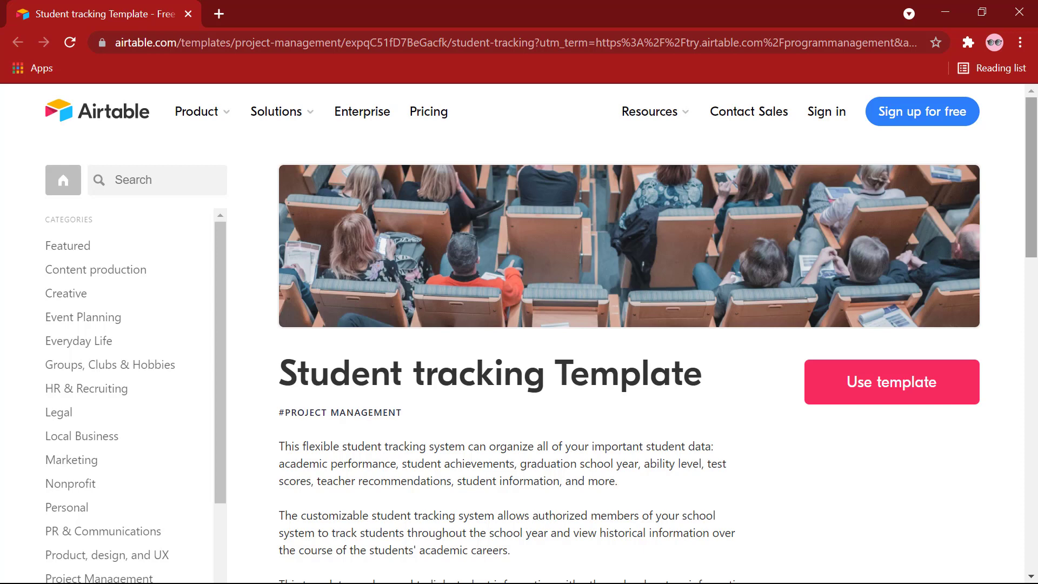
left_click(862, 404)
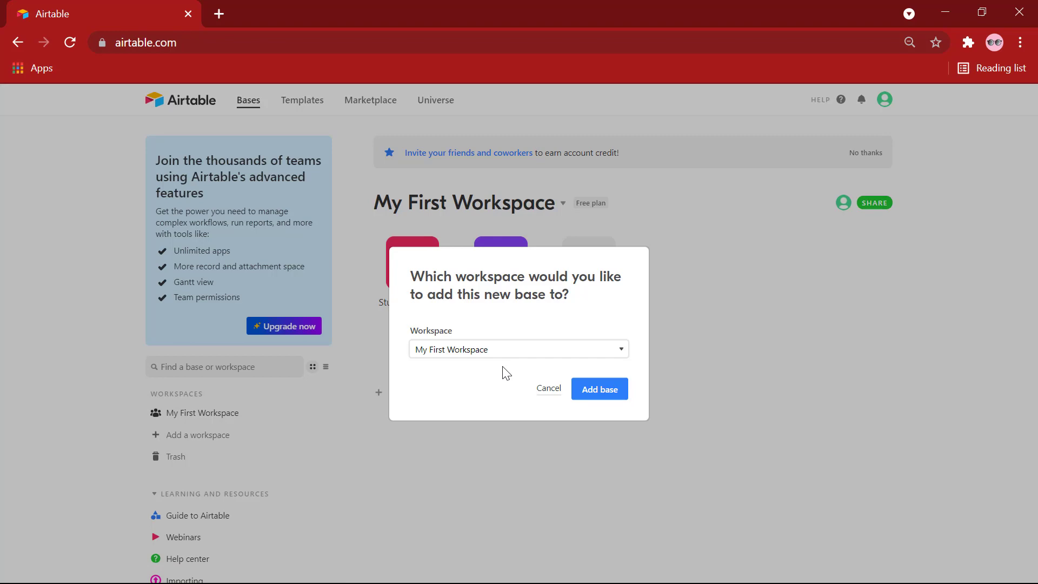
Add the Student tracking base to My First Workspace and review the Students table's columns
left_click(611, 394)
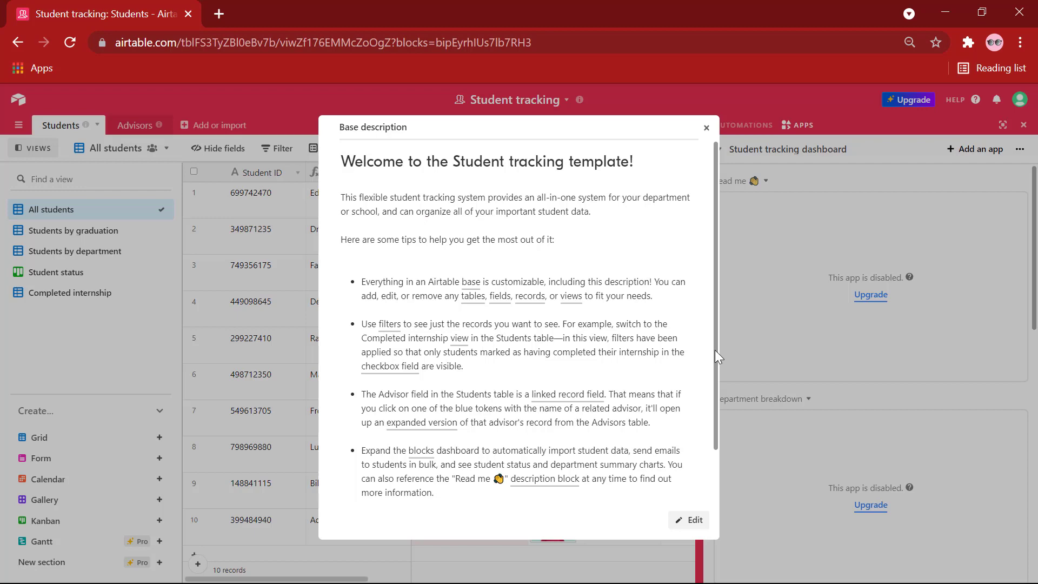
left_click(705, 129)
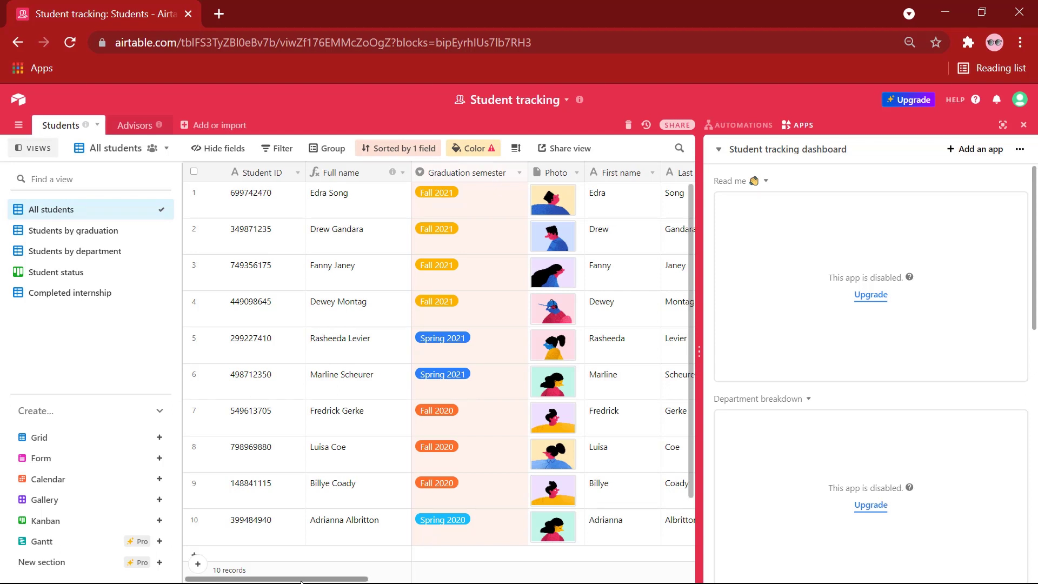
scroll(309, 582, "right", 5)
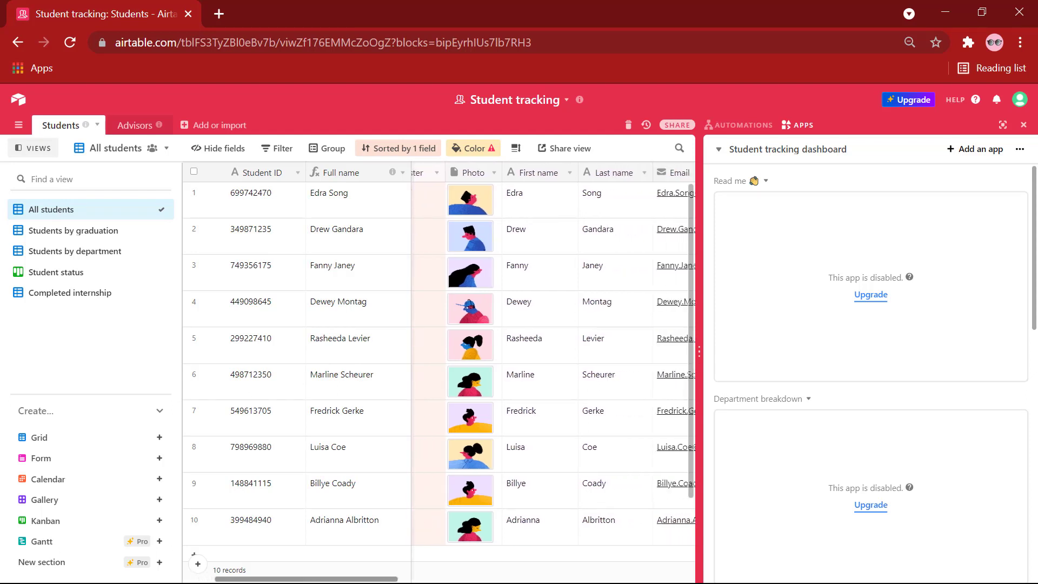
scroll(310, 581, "right", 5)
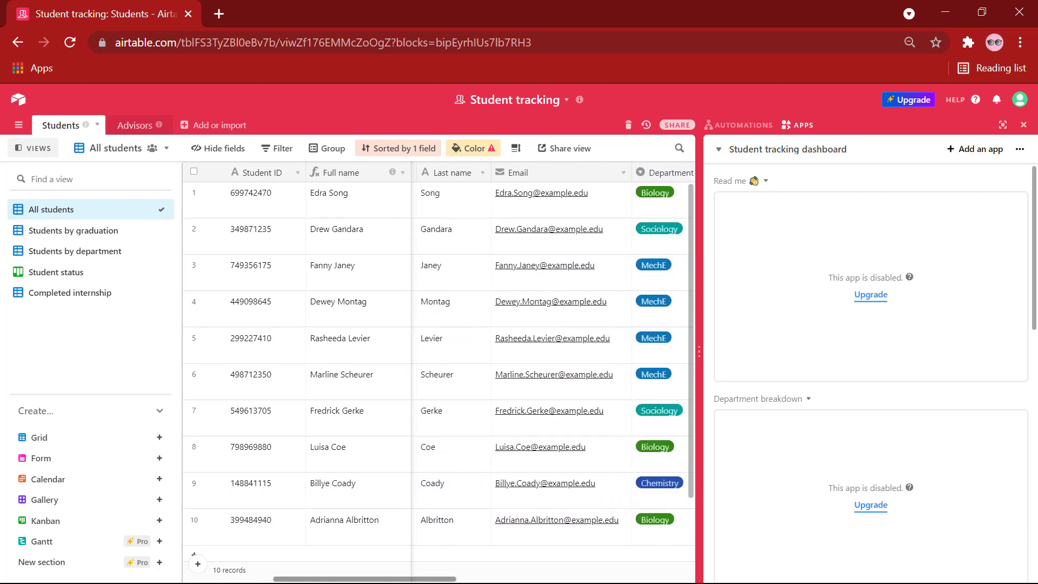
scroll(491, 373, "right", 7)
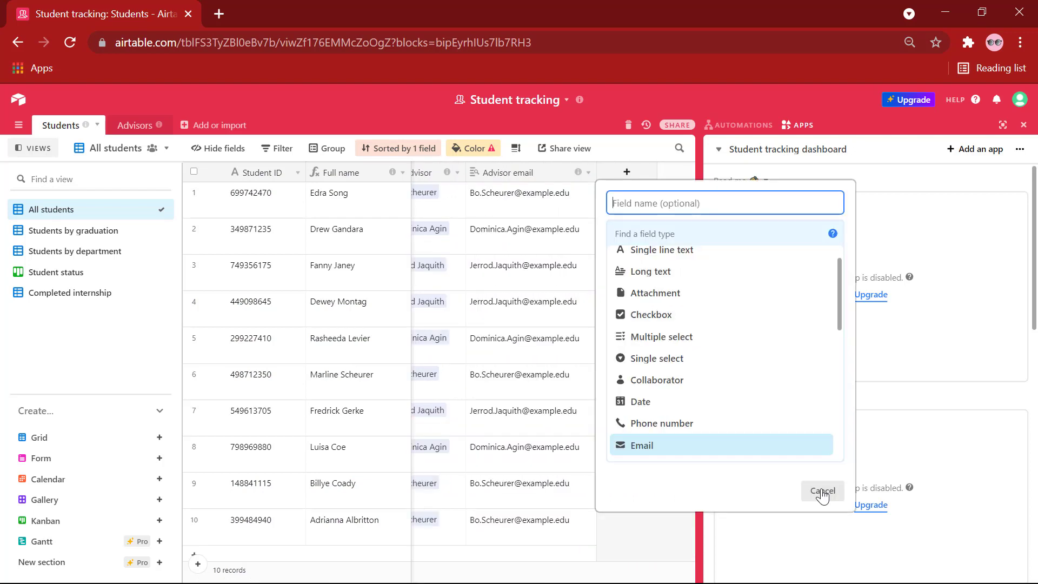
left_click(820, 493)
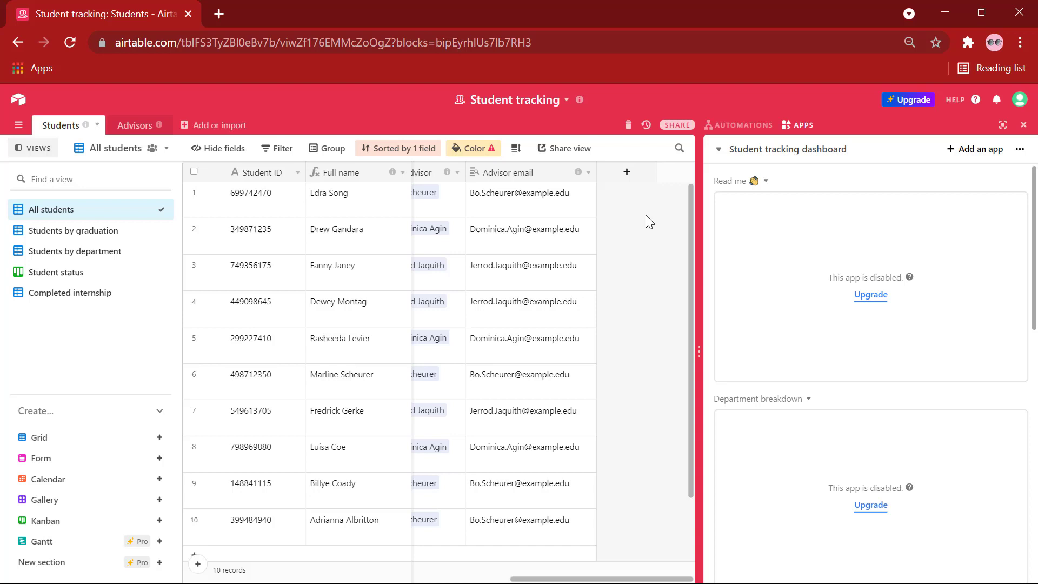
left_click(631, 178)
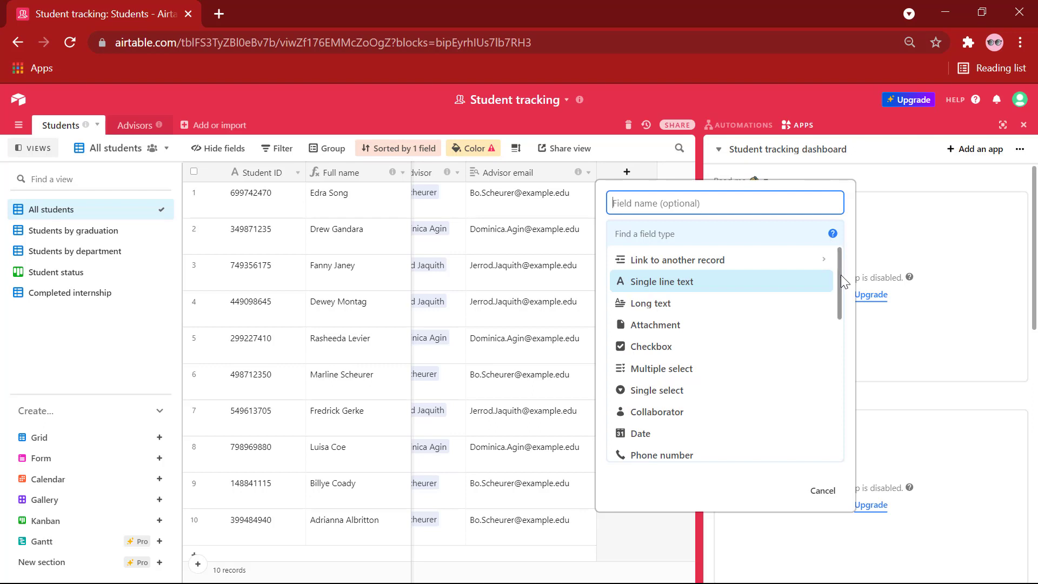
left_click_drag(841, 275, 832, 405)
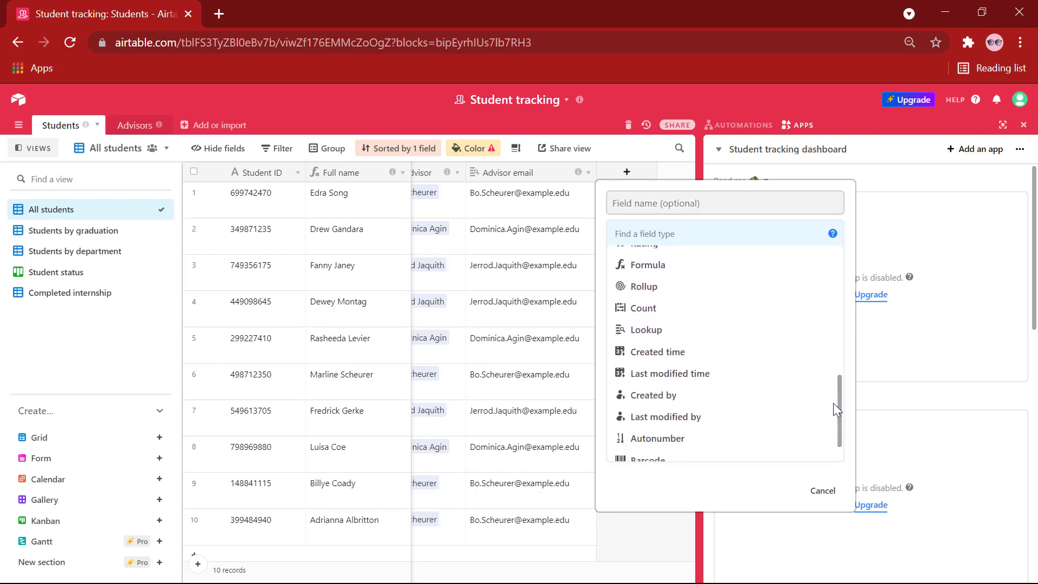
left_click(821, 490)
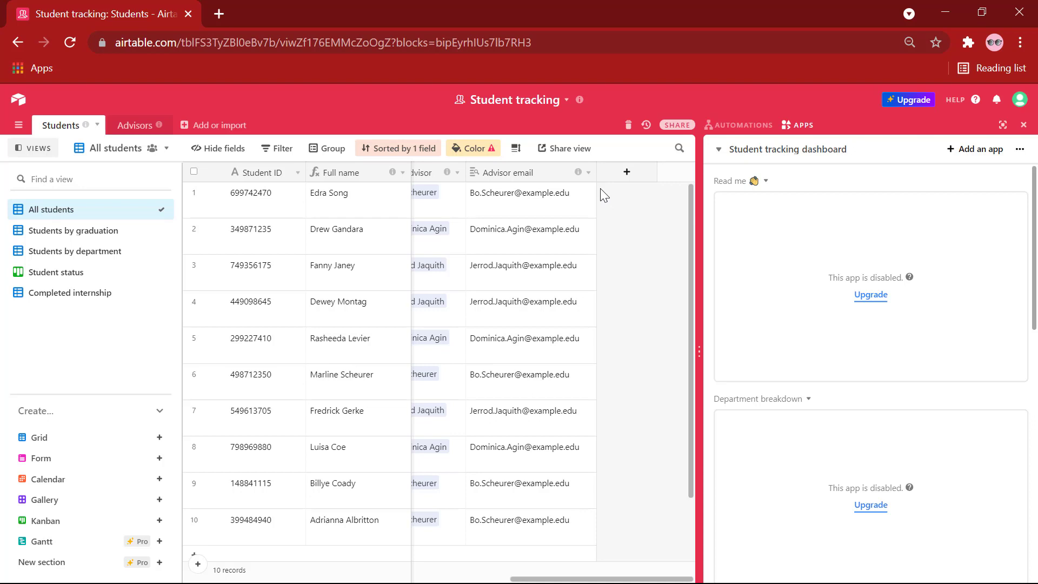
left_click(588, 173)
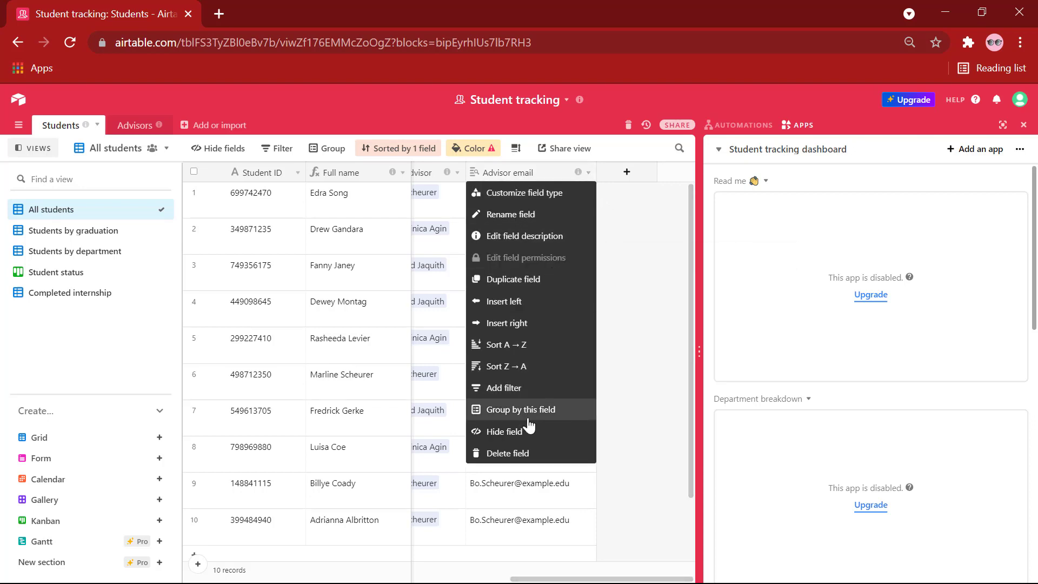
scroll(604, 375, "left", 10)
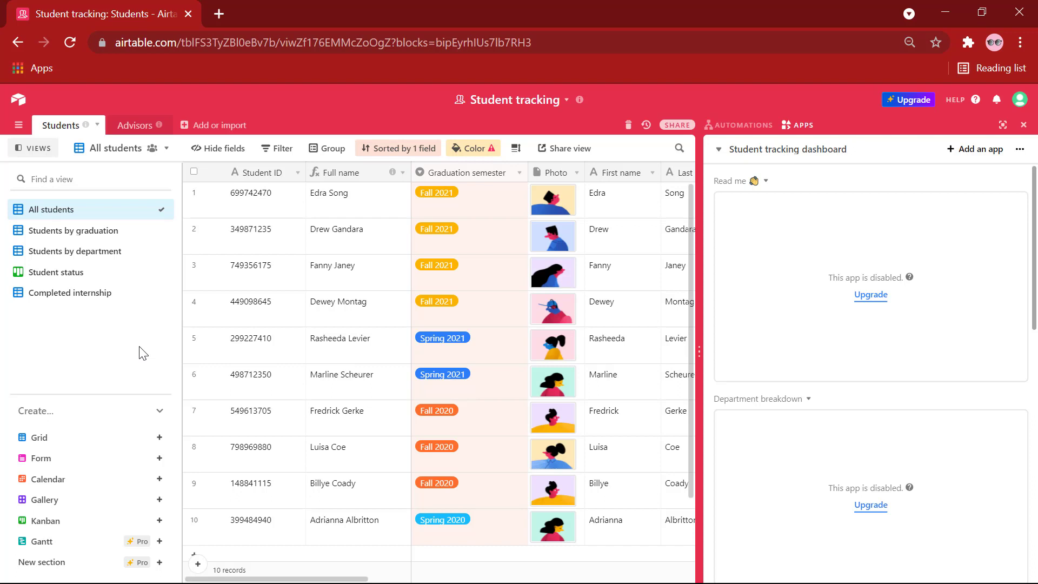
Browse the Students by department, Students by graduation and Completed internship views, ending on Student status
mouse_move(109, 437)
left_click(124, 253)
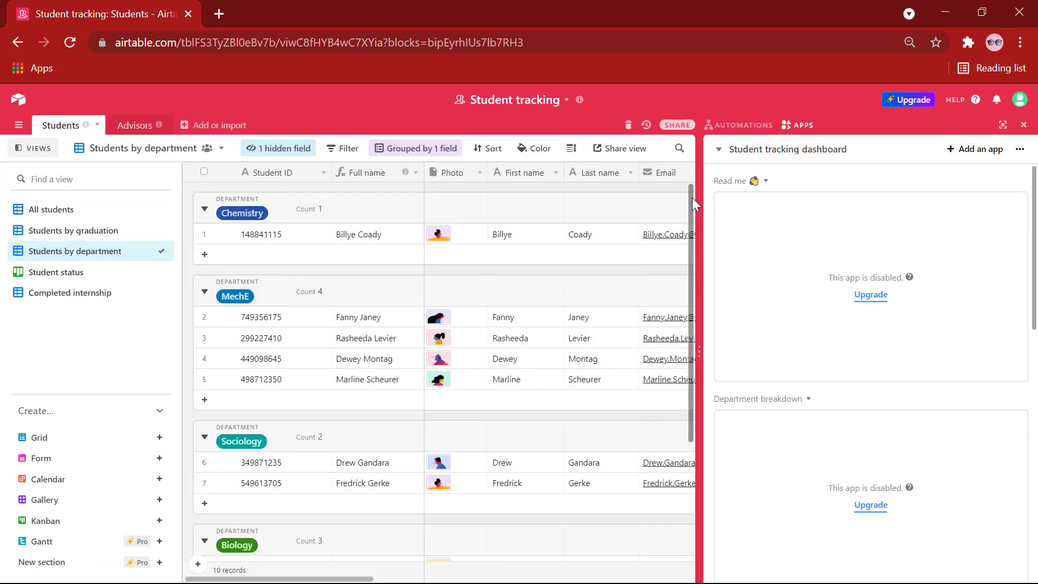
left_click_drag(691, 199, 696, 331)
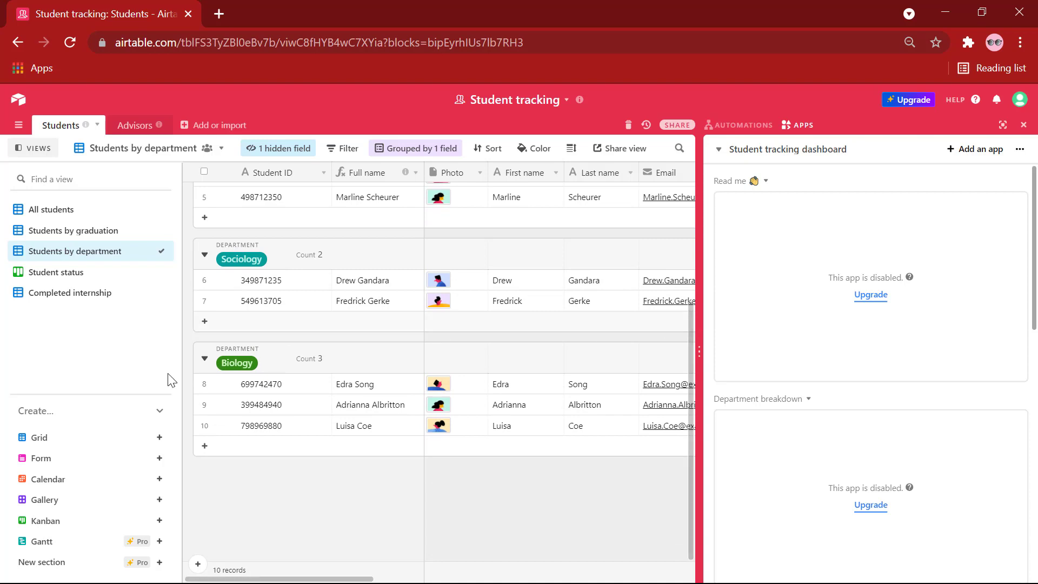
left_click(96, 233)
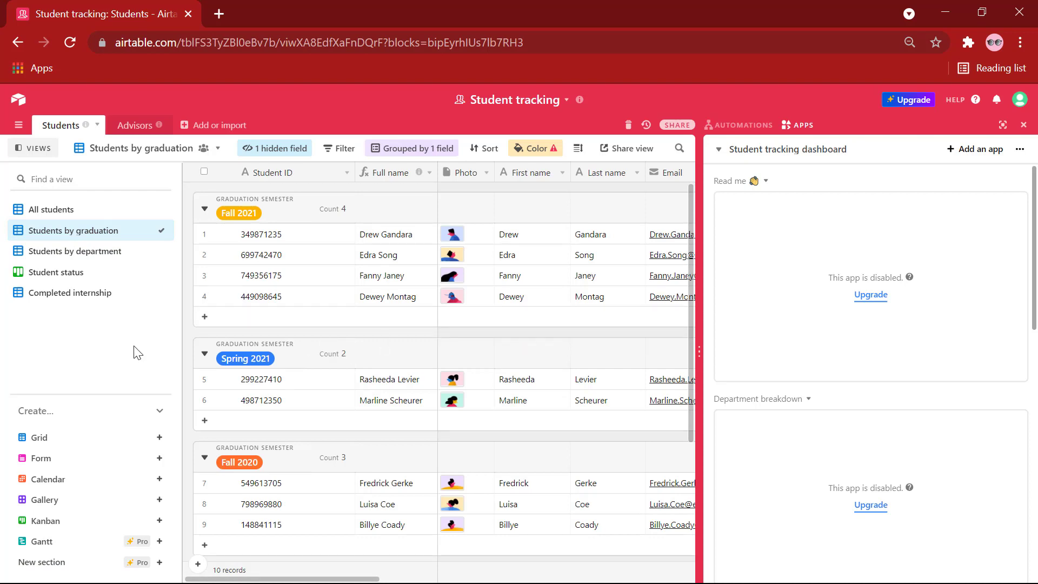
left_click(80, 297)
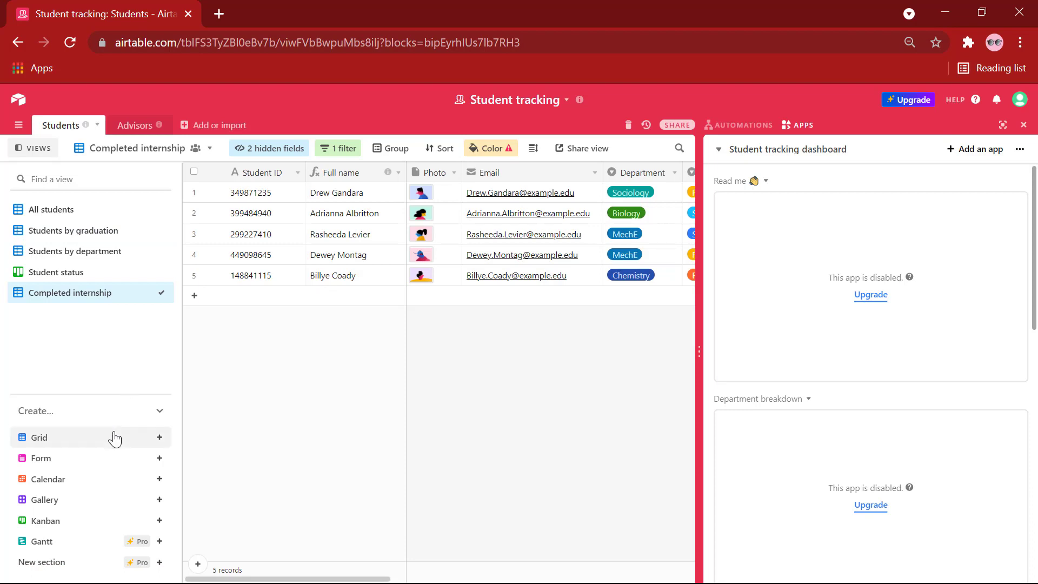
left_click(83, 522)
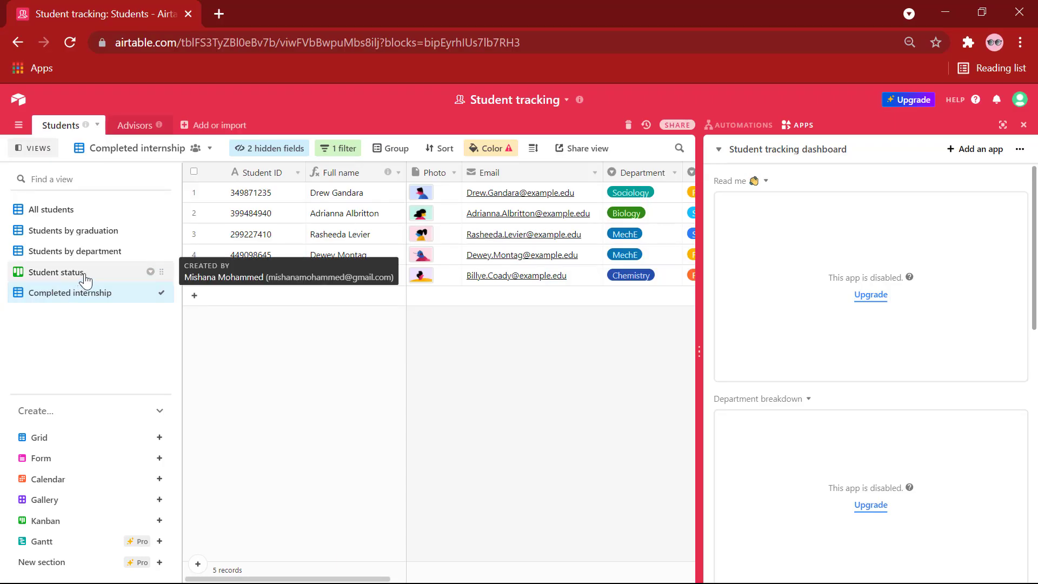
left_click(85, 276)
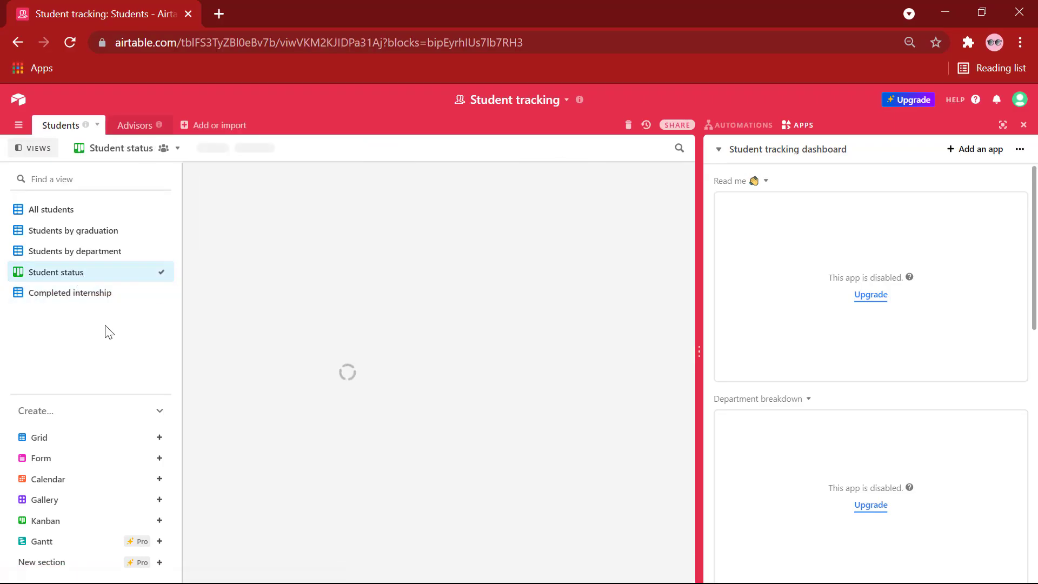
scroll(385, 205, "right", 3)
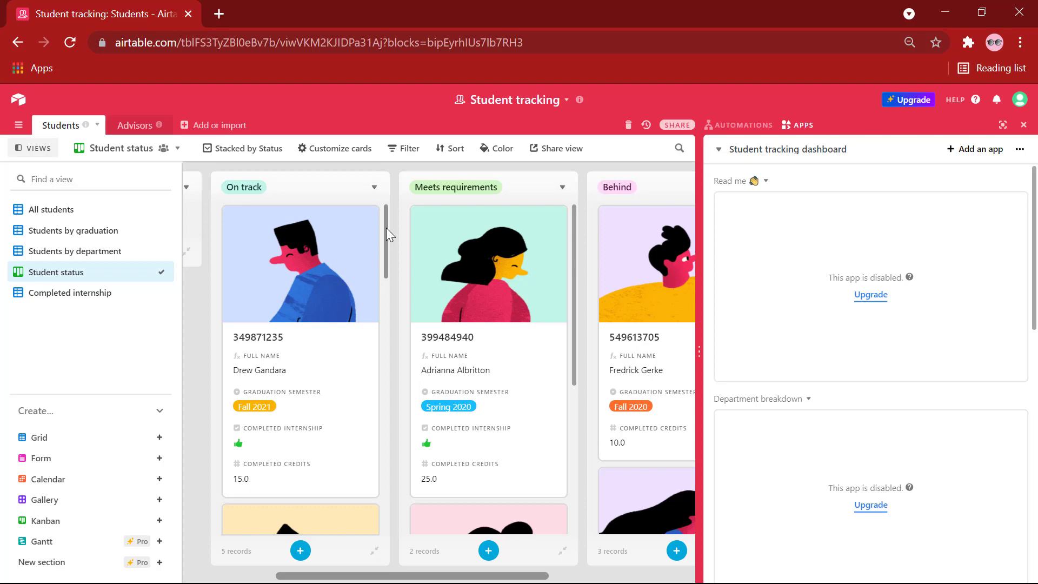
left_click_drag(386, 229, 387, 274)
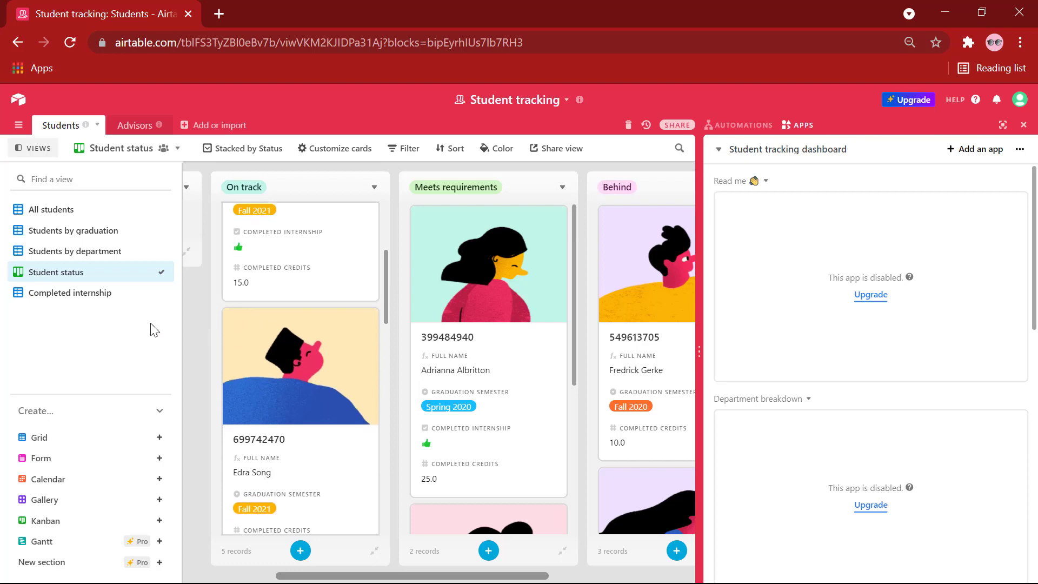
mouse_move(78, 459)
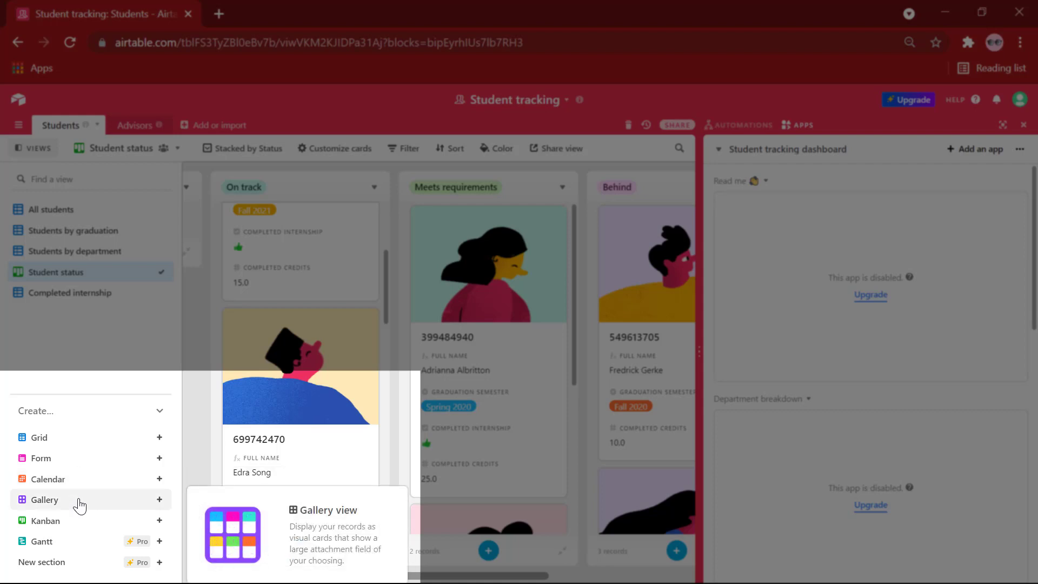
Create a Gallery view of the Students table with its default name and scroll its cards
left_click(96, 502)
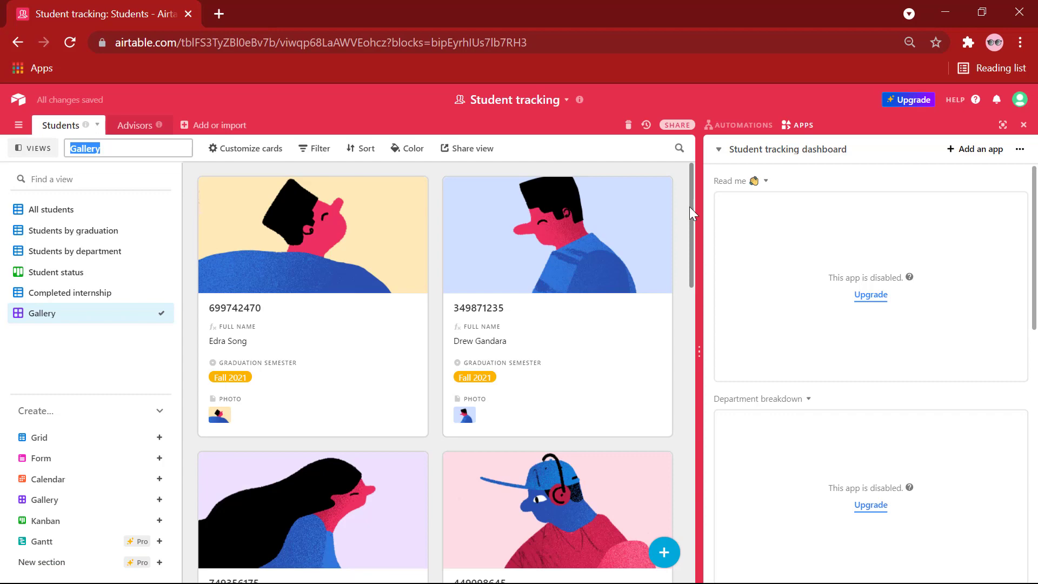
left_click_drag(689, 206, 713, 537)
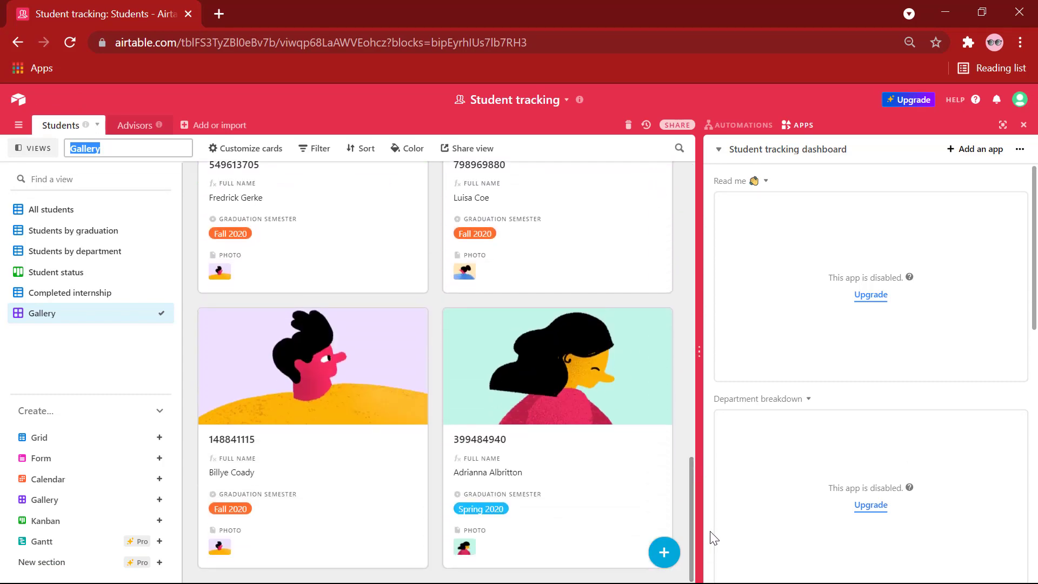
key("alt+Left")
mouse_move(51, 542)
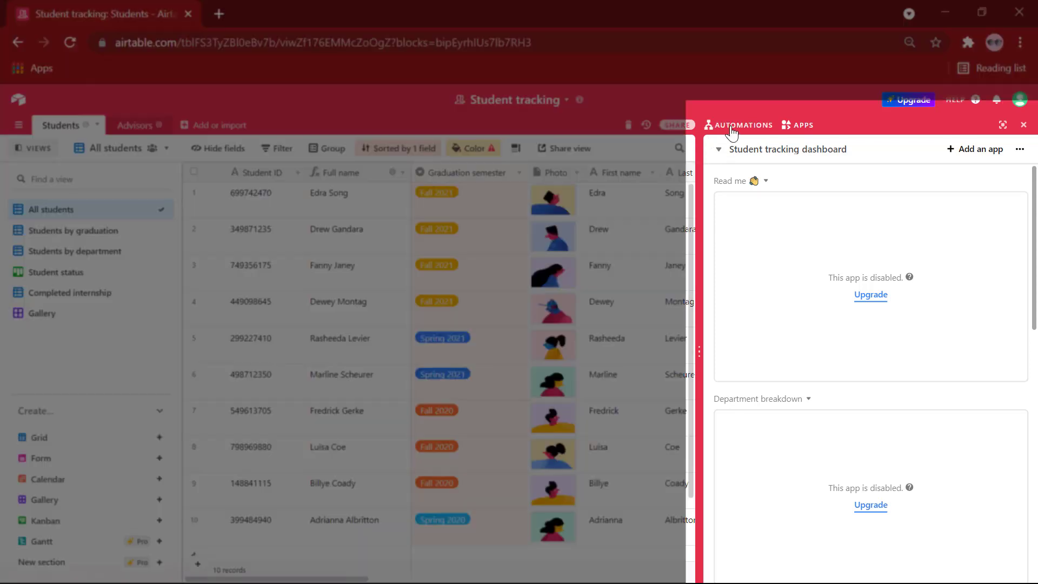
Open the Automations panel and browse suggestions like the weekly digest and Slack message
left_click(733, 128)
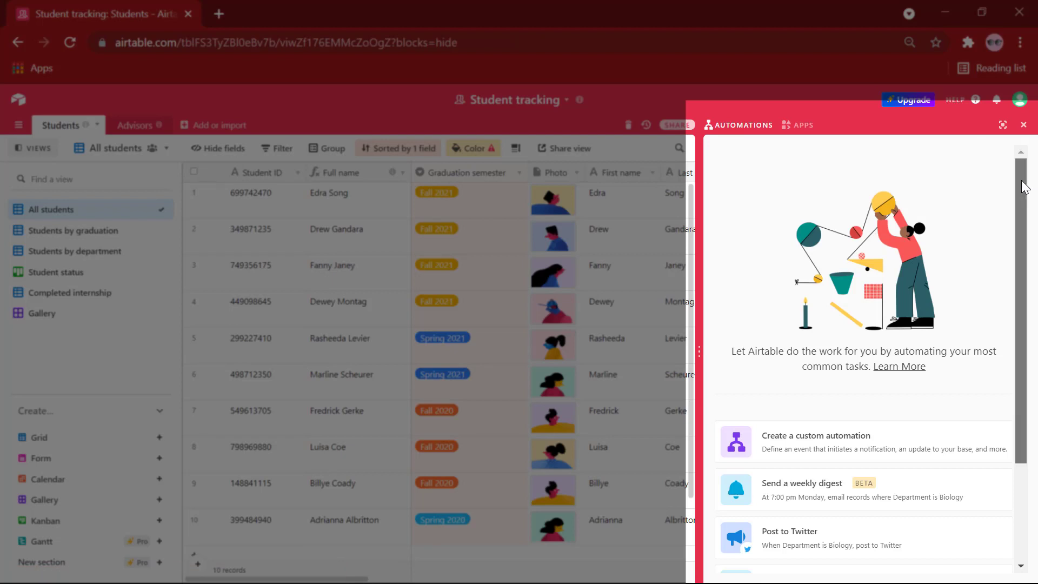
left_click_drag(1024, 187, 1030, 281)
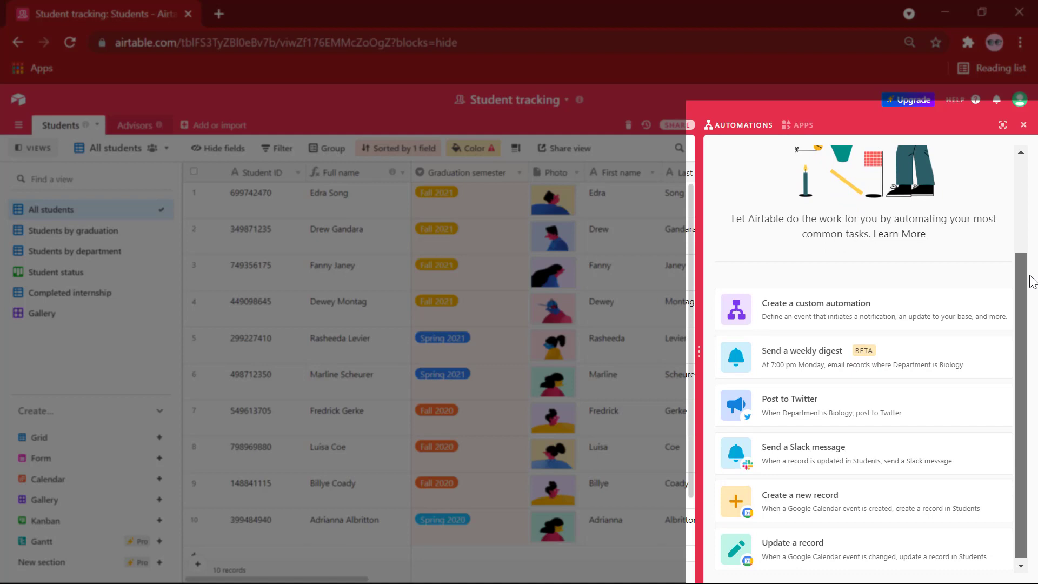
left_click_drag(1030, 276, 1030, 301)
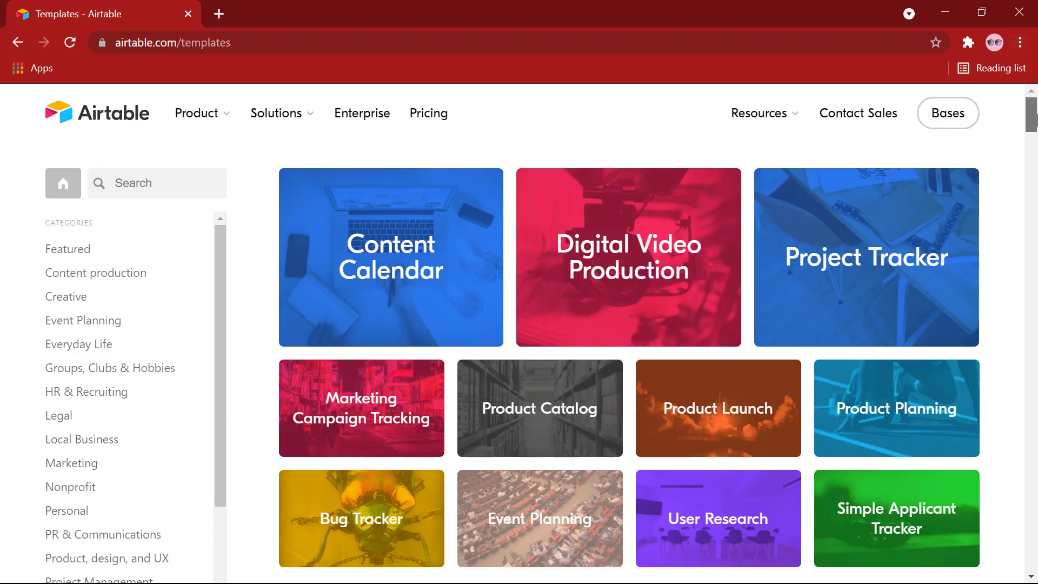
Scroll through the Airtable templates gallery
left_click_drag(1036, 120, 1036, 278)
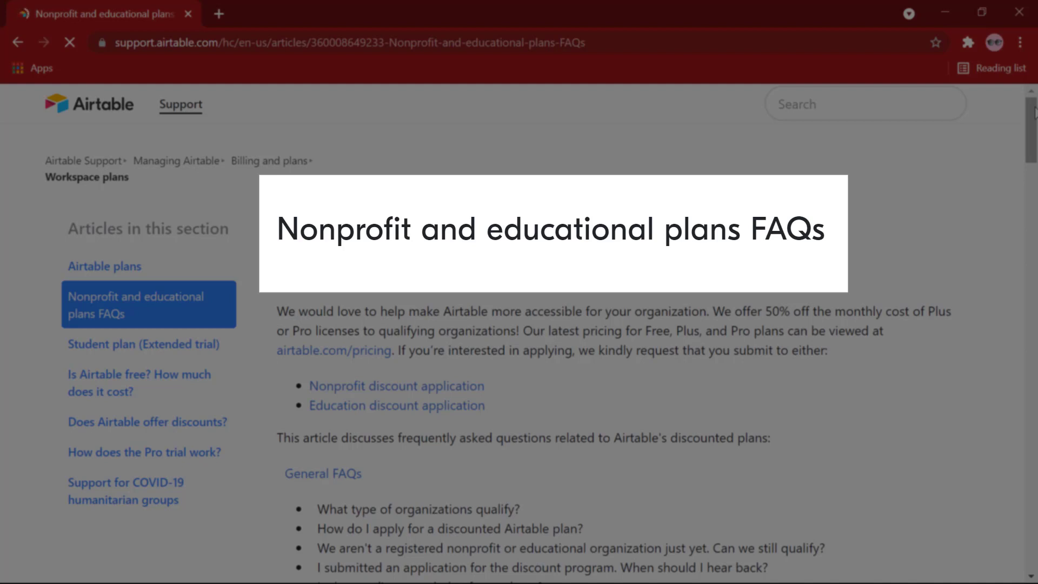
Read down the nonprofit and educational plans FAQs to the discount eligibility rules
scroll(1034, 112, "down", 5)
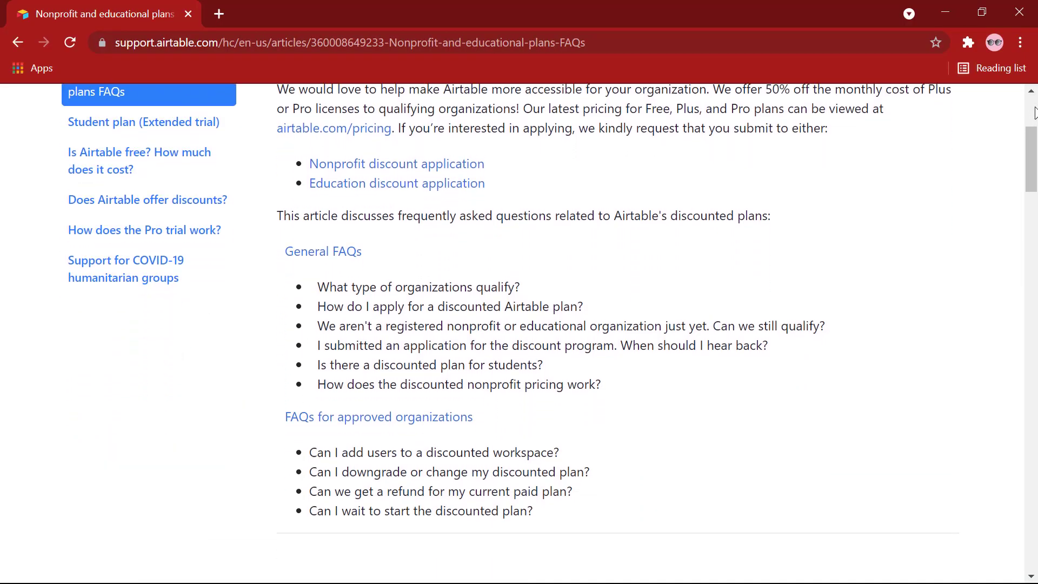
scroll(1034, 112, "down", 4)
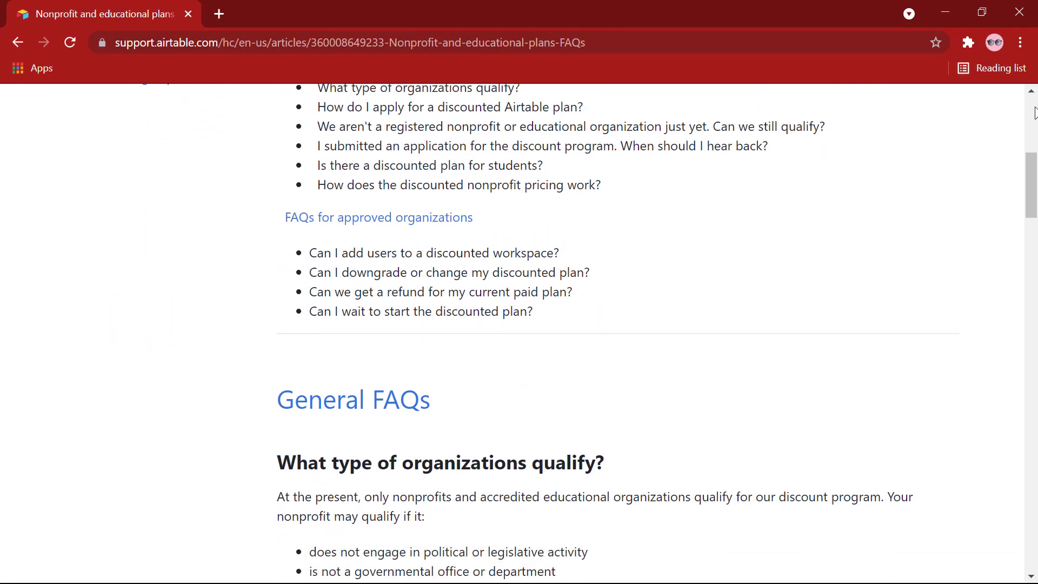
scroll(1033, 111, "down", 5)
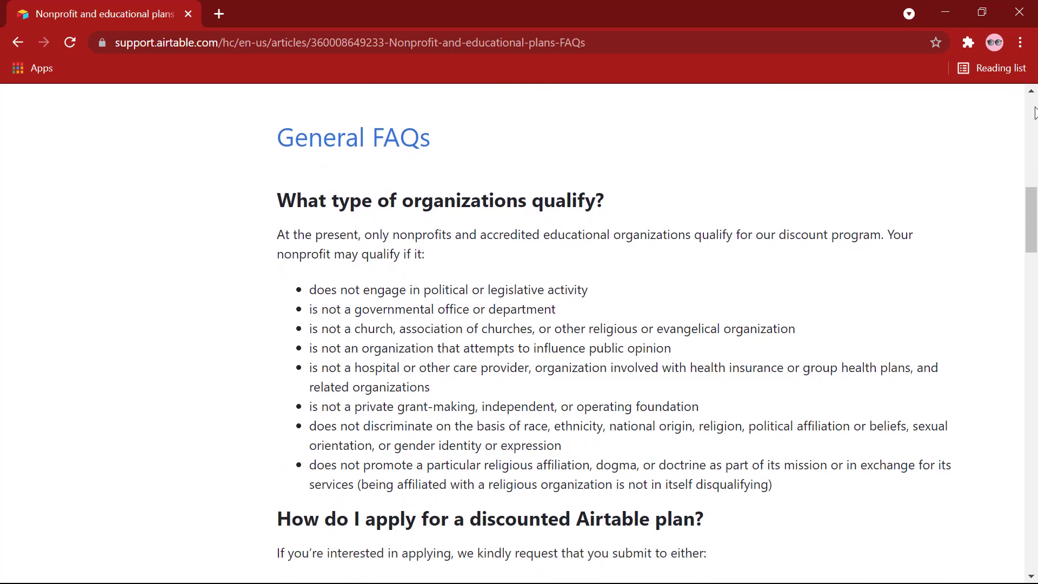
scroll(1034, 112, "down", 4)
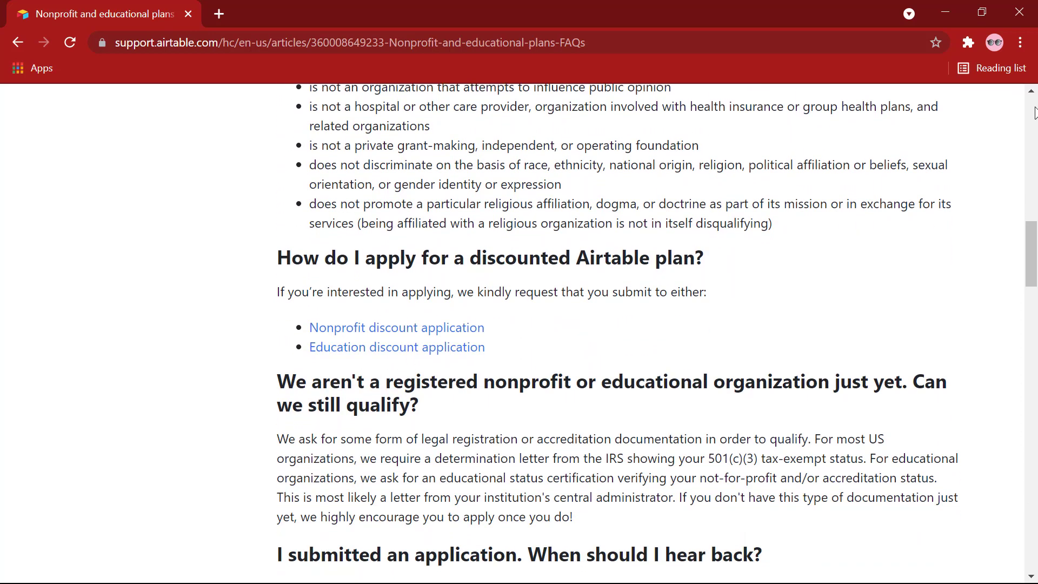